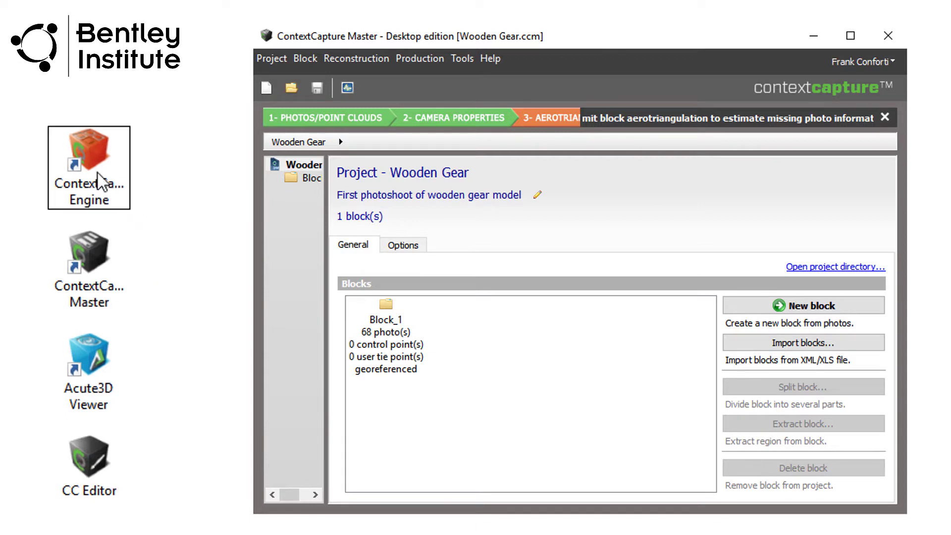
Step: Start ContextCapture Engine and define an aerotriangulation of Block_1 with output block Block_1 - AT and Automatic vertical positioning
click(88, 163)
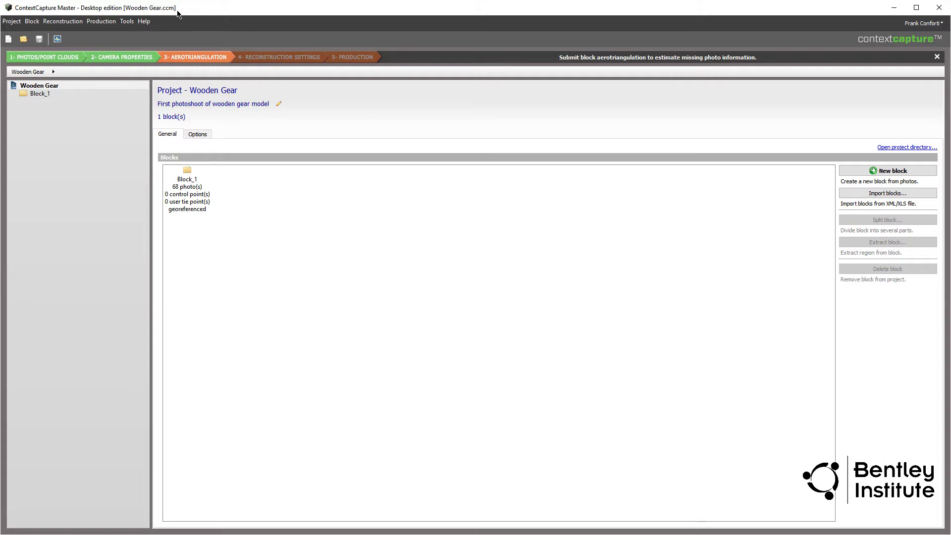
key(Down)
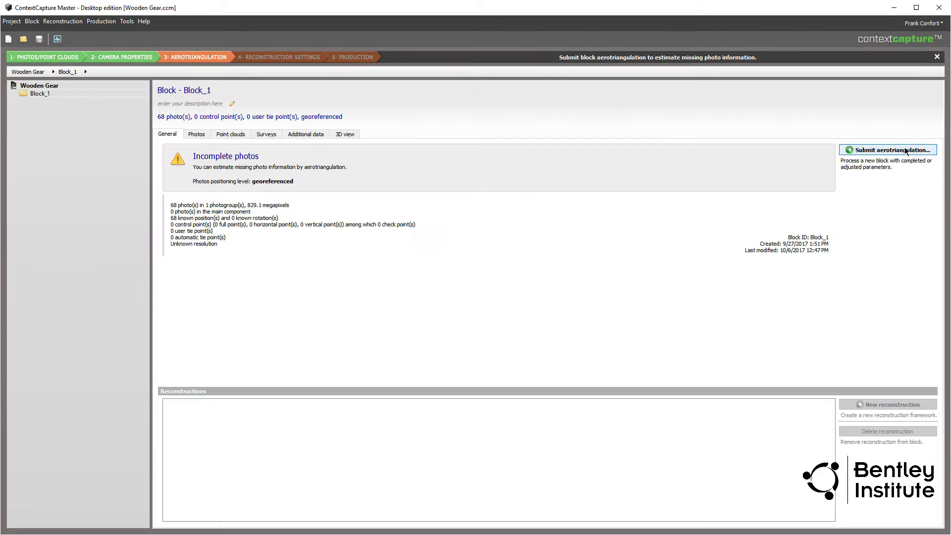
click(584, 229)
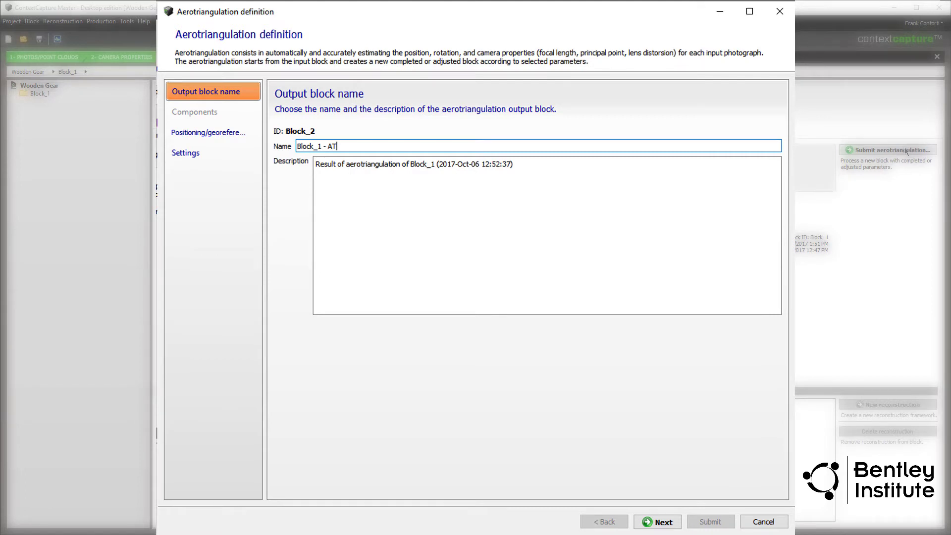
click(662, 522)
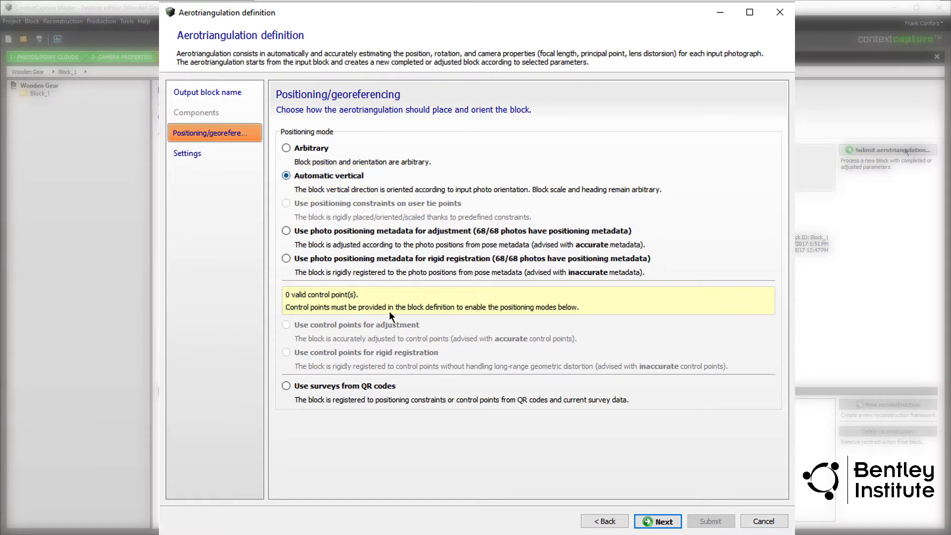
click(655, 522)
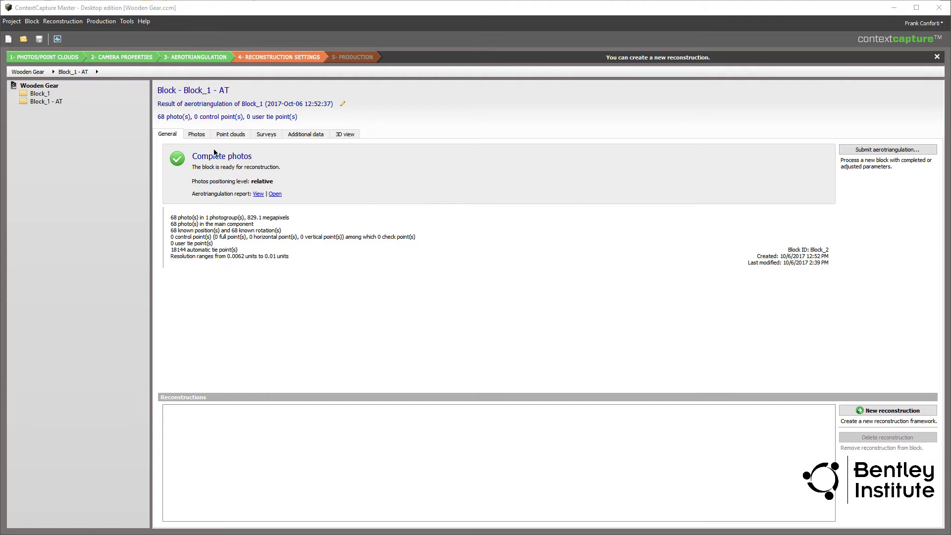
Step: Show the Block_1 - AT aerotriangulation result in 3D and enlarge the displayed cameras by two increments
click(345, 134)
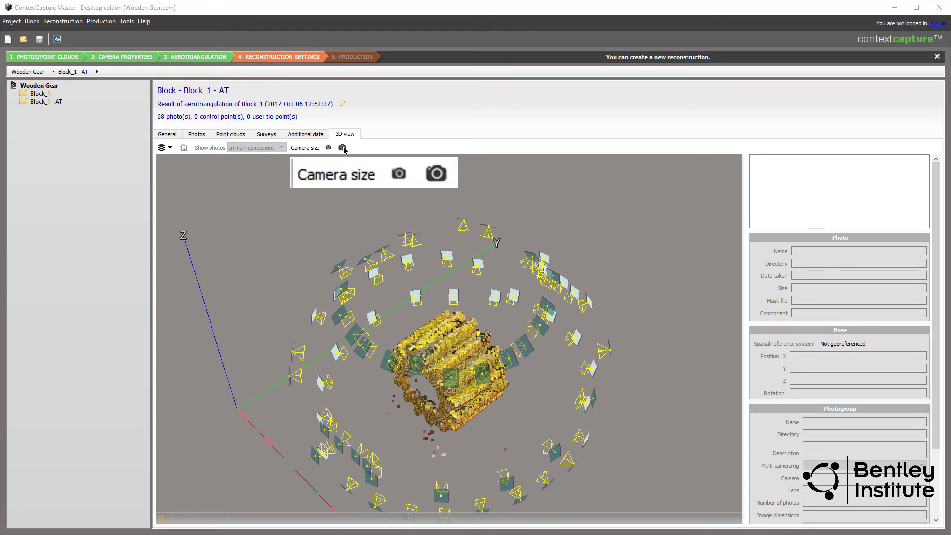
click(342, 148)
click(342, 148)
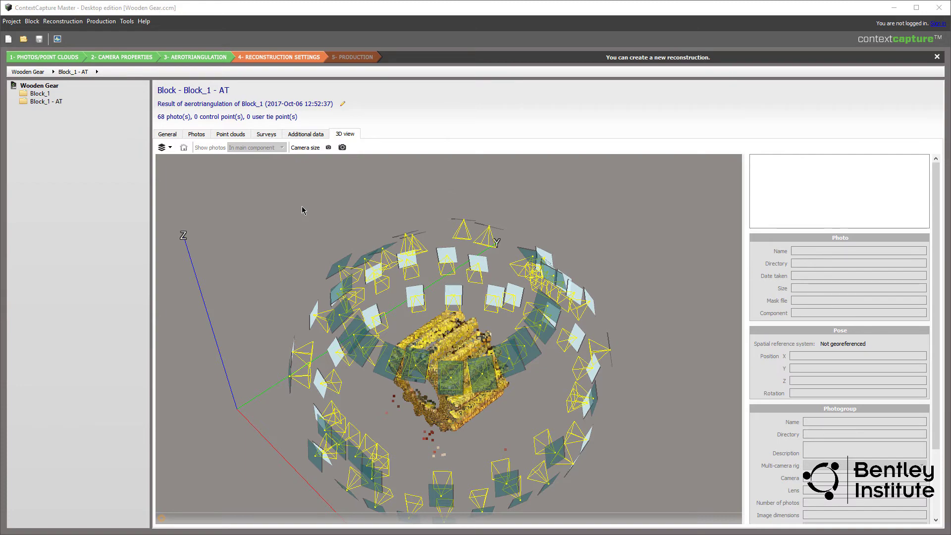
Step: Examine the gear's tie-point cloud and the surrounding camera positions in 3D from several angles and distances
mouse_move(304, 208)
mouse_down()
mouse_move(329, 164)
mouse_move(293, 151)
mouse_up()
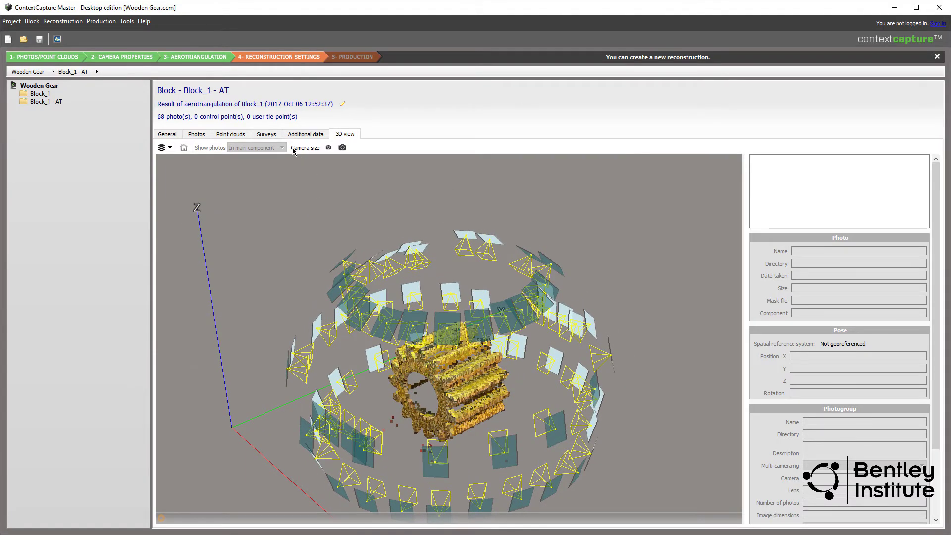
middle_drag(412, 372, 382, 381)
double_click(382, 381)
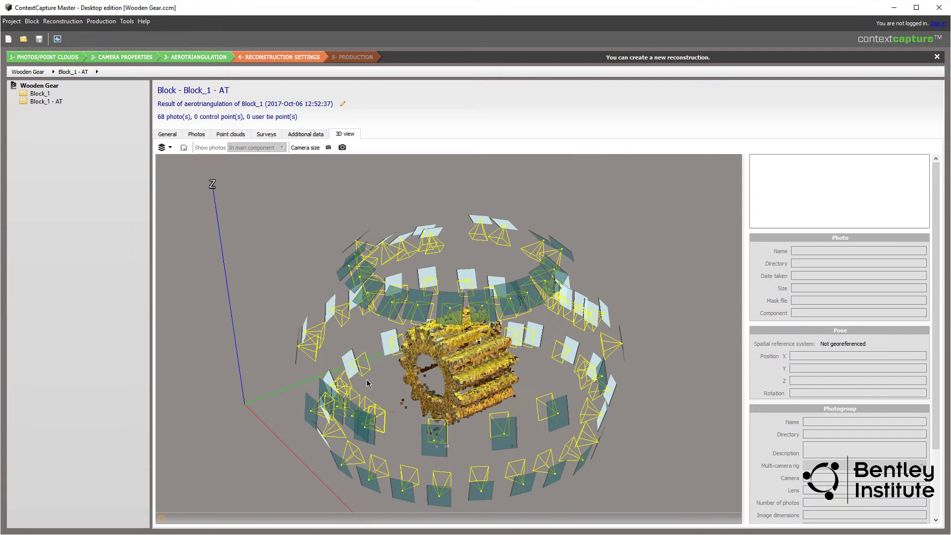
drag(429, 396, 459, 373)
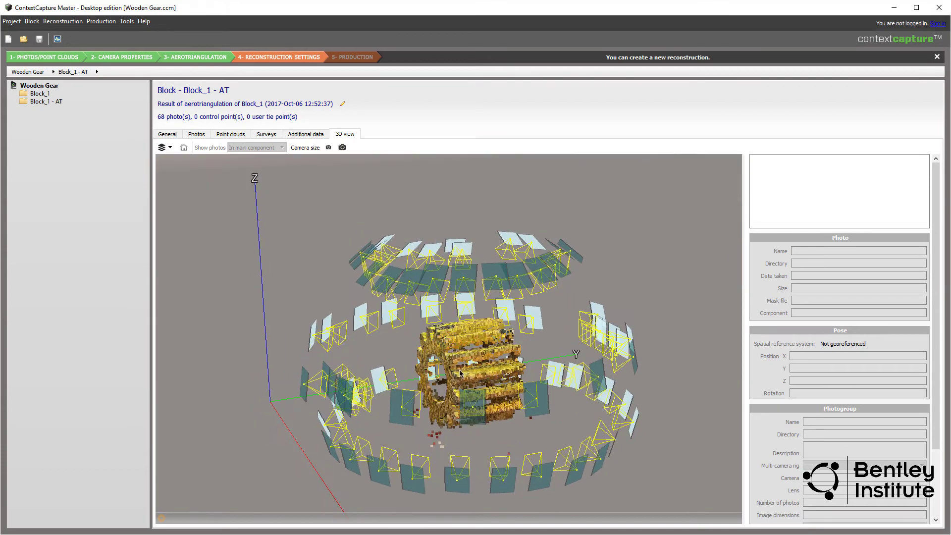
scroll(498, 382, up, 2)
scroll(543, 407, up, 1)
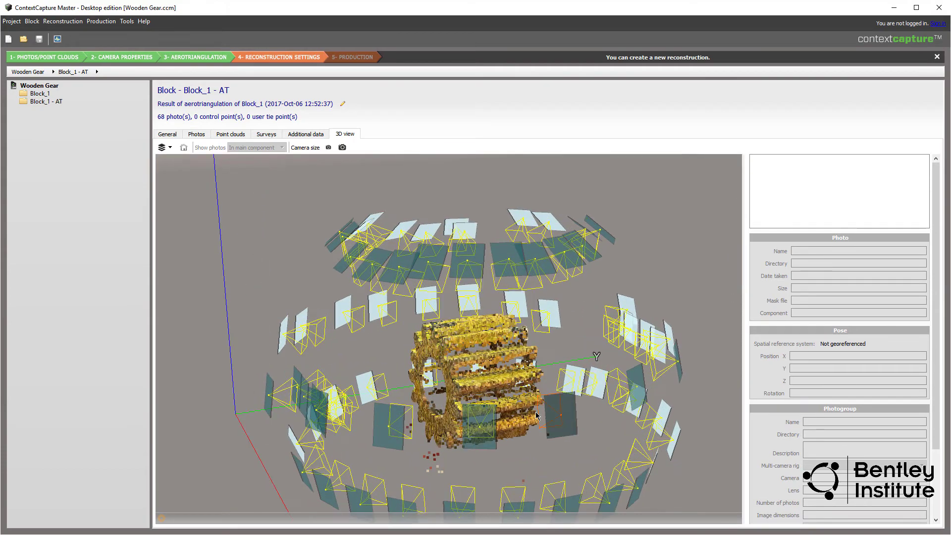
drag(553, 466, 448, 397)
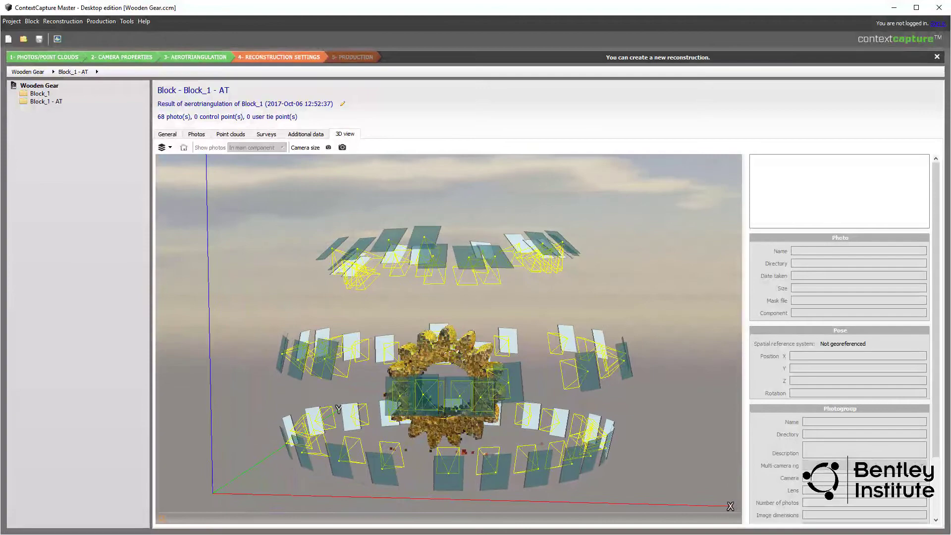
drag(377, 355, 395, 355)
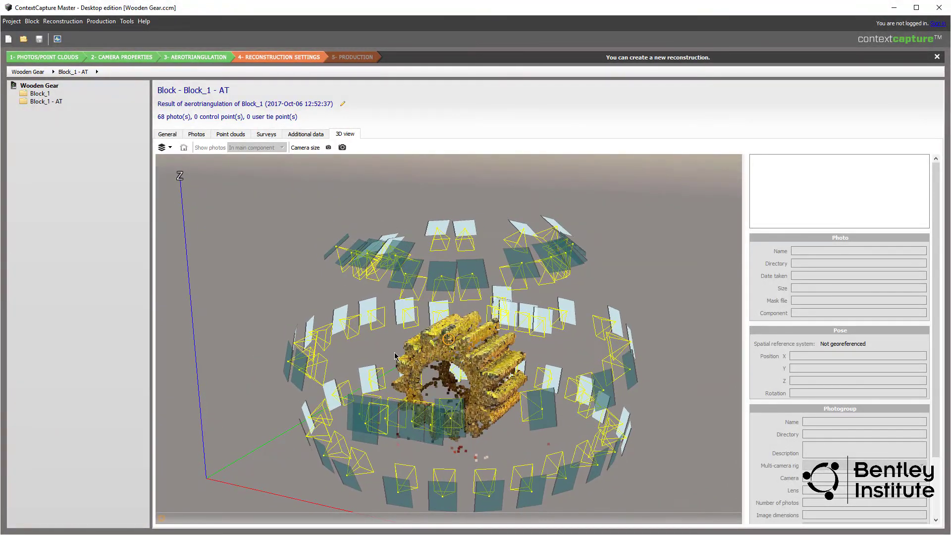
Step: Inspect the preview, pose and field of view of several individual photos at camera positions all around the gear
click(606, 398)
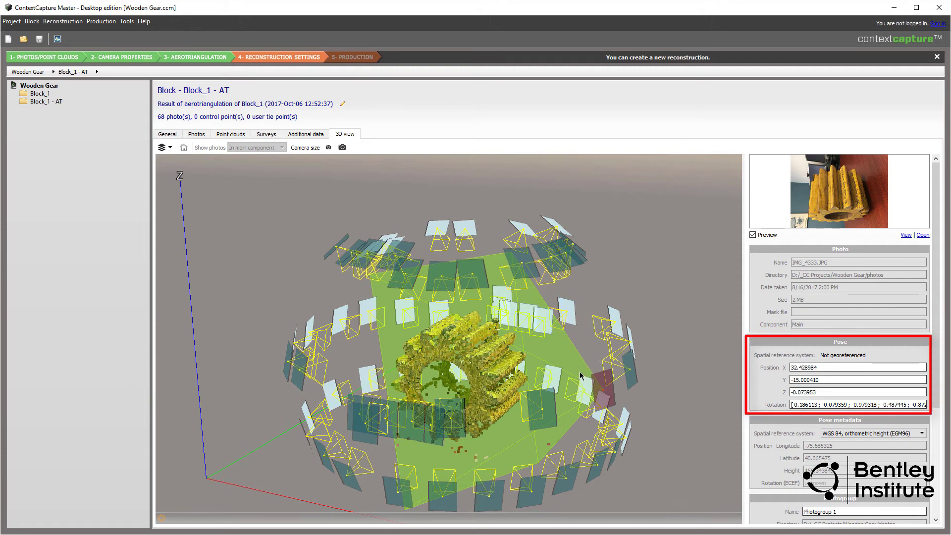
click(577, 255)
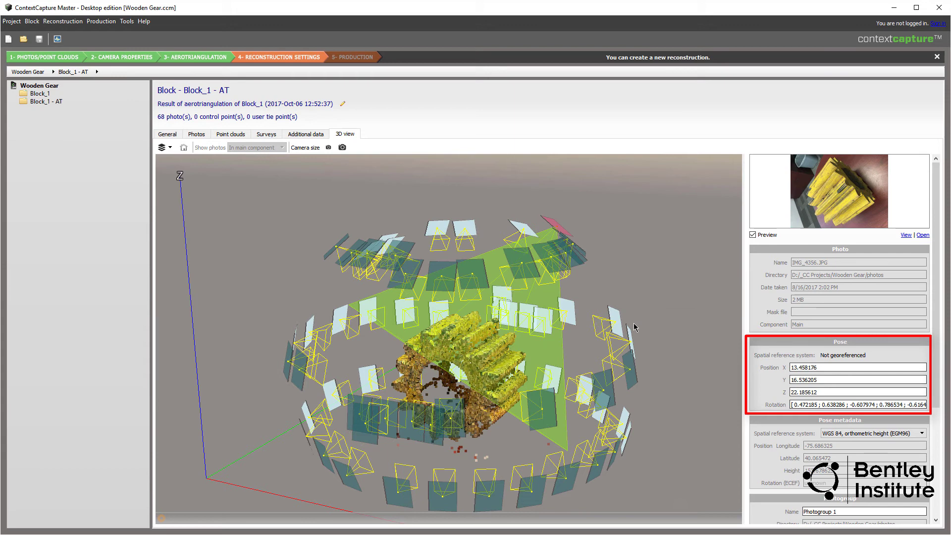
click(616, 318)
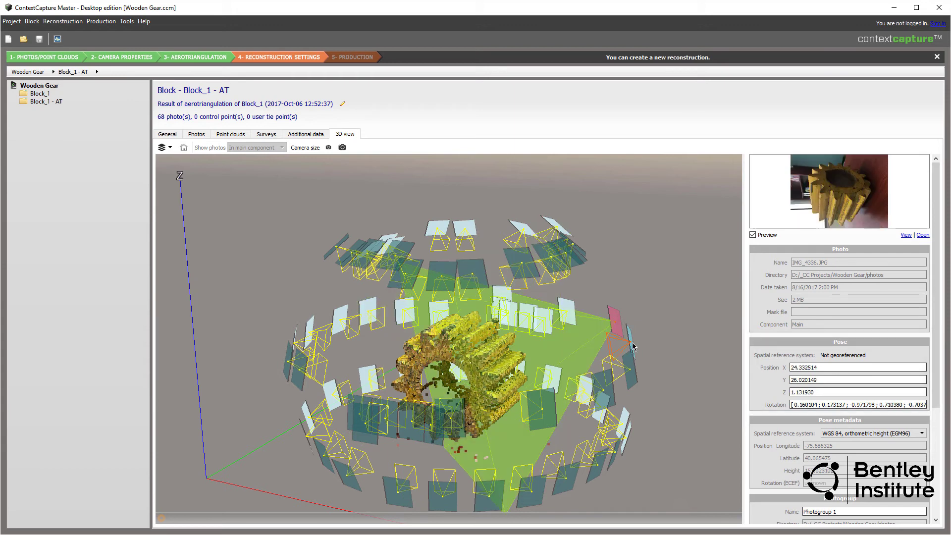
click(631, 378)
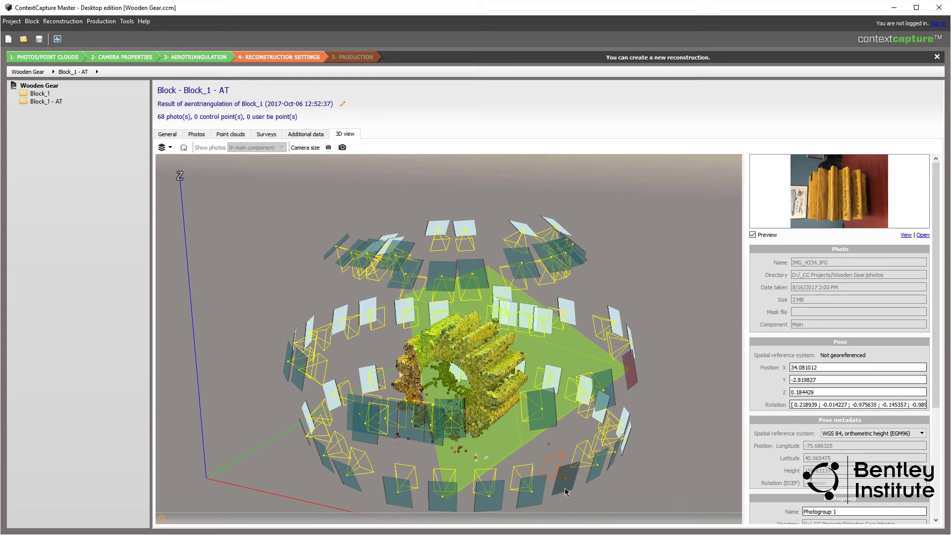
click(396, 496)
click(341, 480)
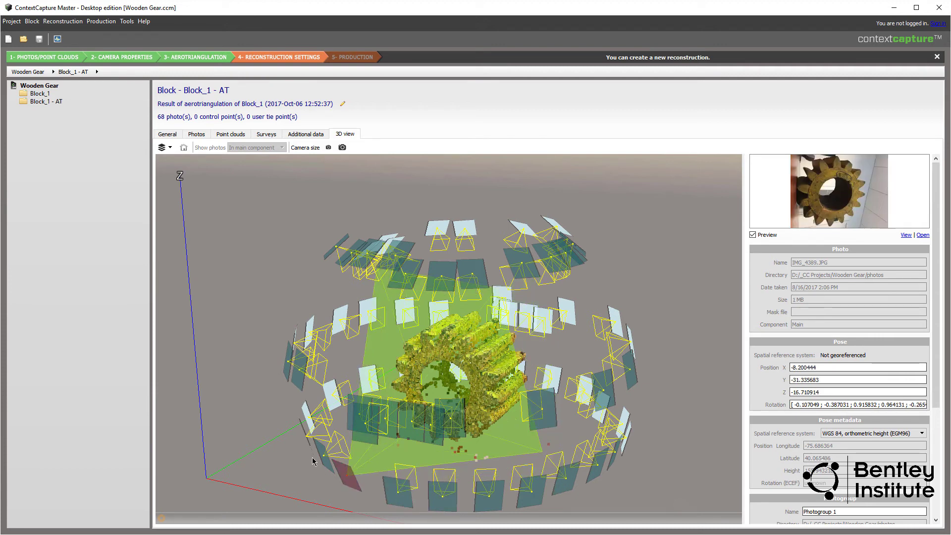
click(292, 378)
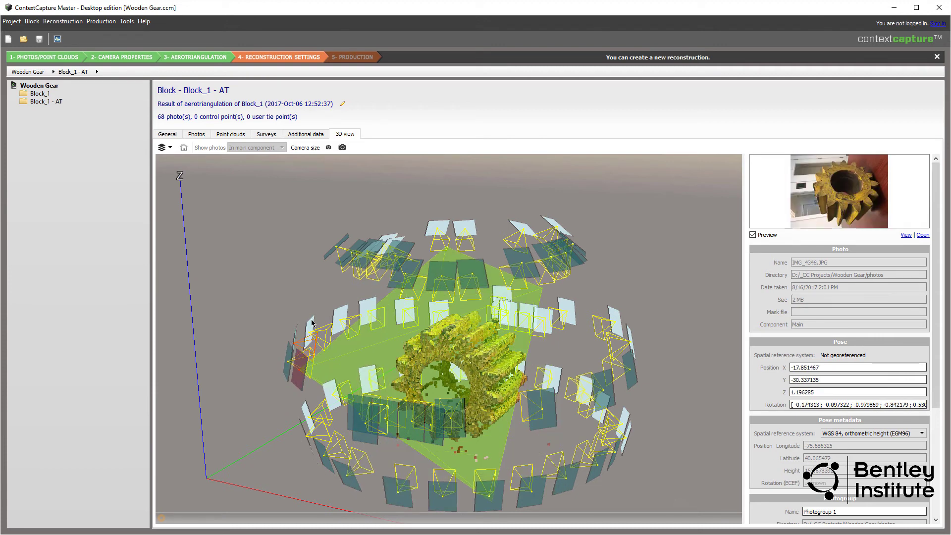
click(339, 312)
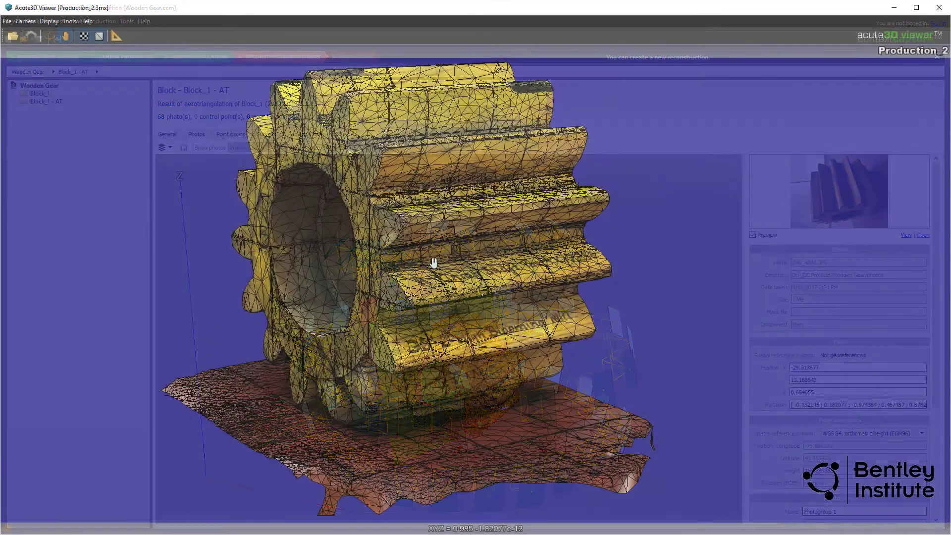
Step: Examine the lettering on the gear teeth of Production_2.3mx closely in Acute3D Viewer, with the wireframe turned off
scroll(460, 254, up, 3)
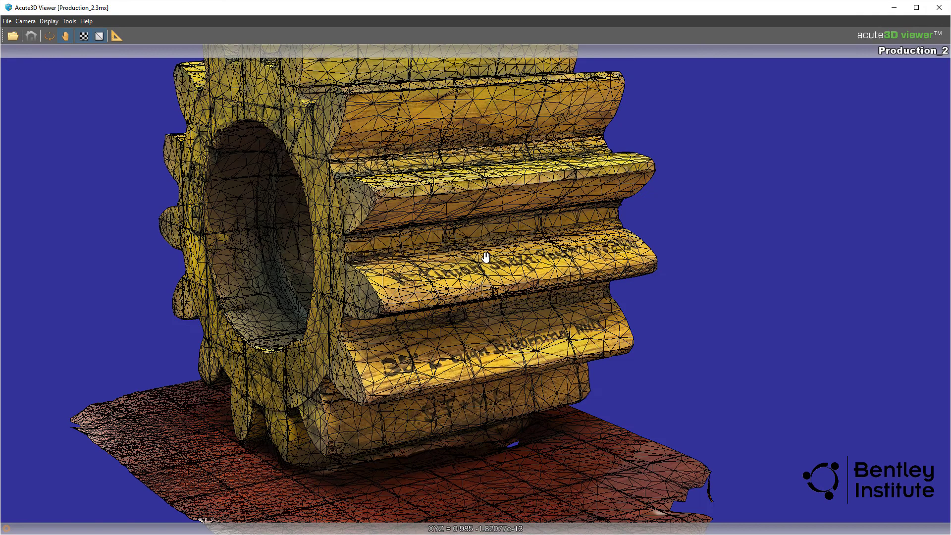
scroll(505, 242, up, 3)
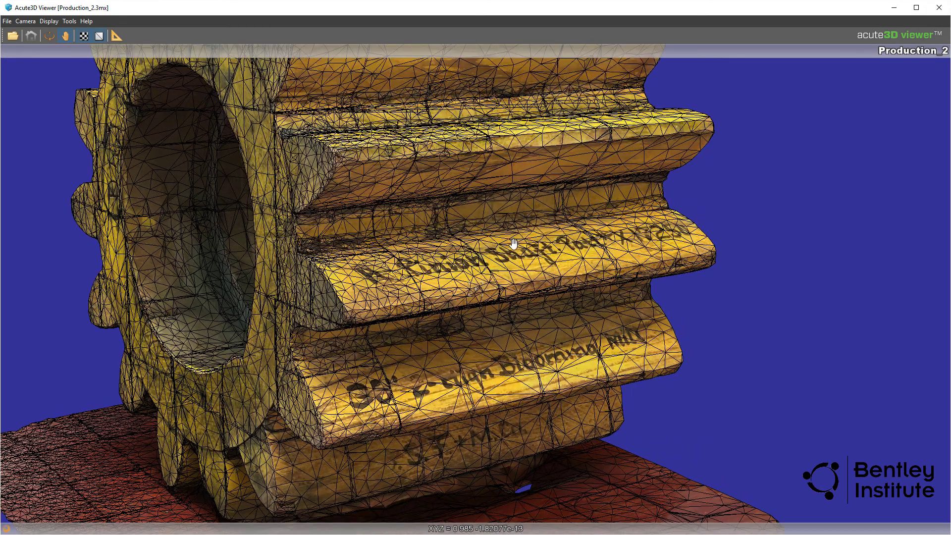
scroll(515, 248, up, 3)
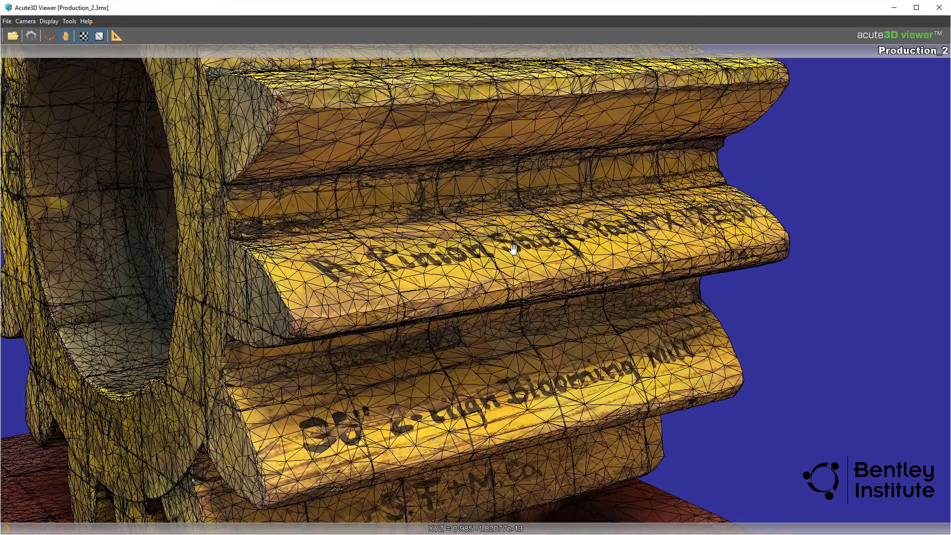
click(99, 36)
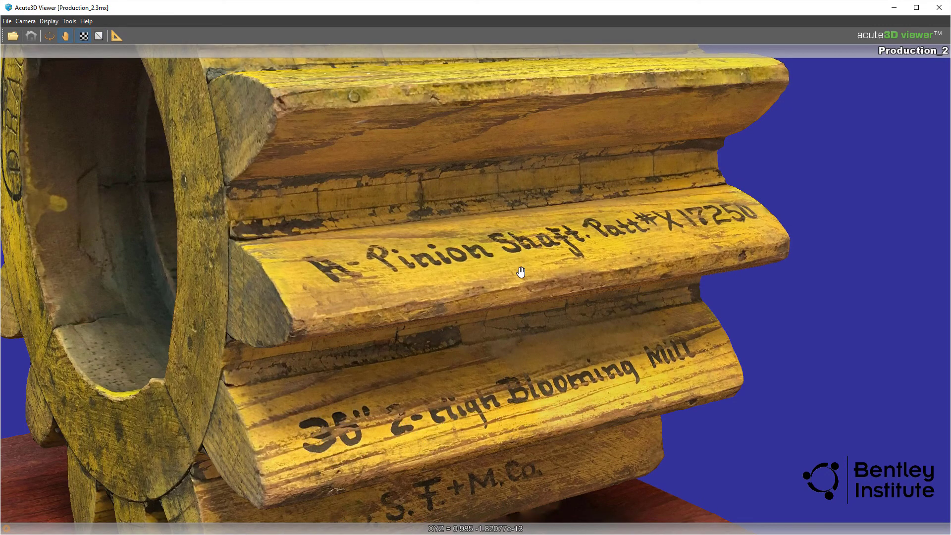
scroll(520, 272, up, 3)
scroll(520, 272, up, 2)
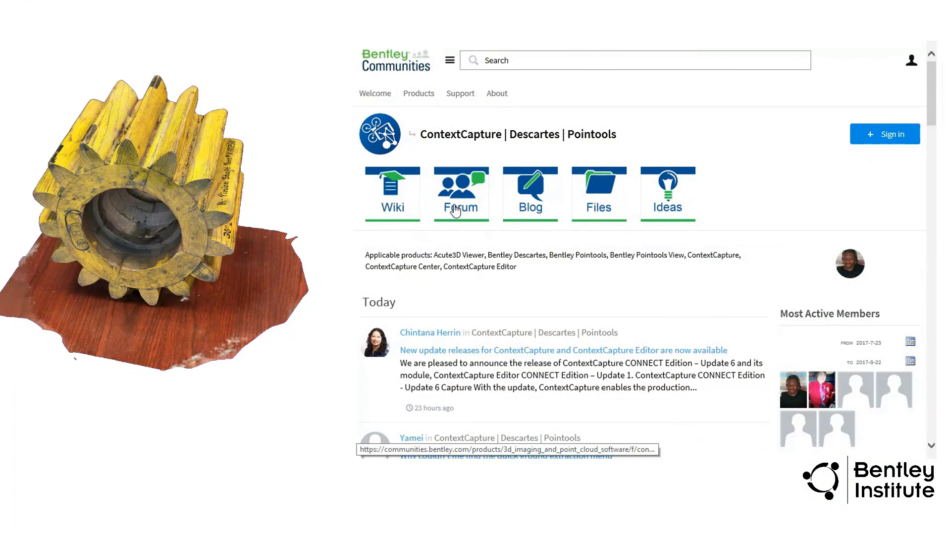
Step: Visit the Forum and the Wiki of the ContextCapture | Descartes | Pointools community on Bentley Communities
click(455, 211)
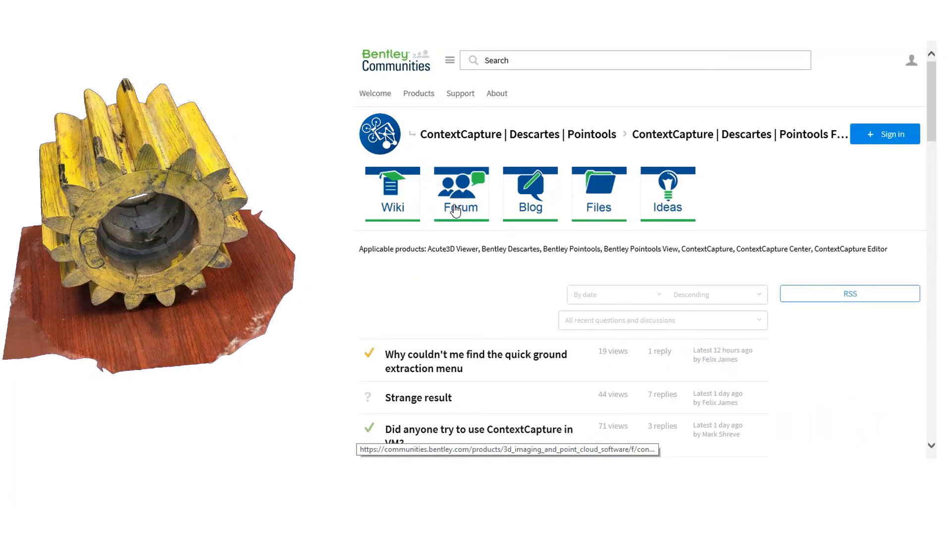
click(390, 204)
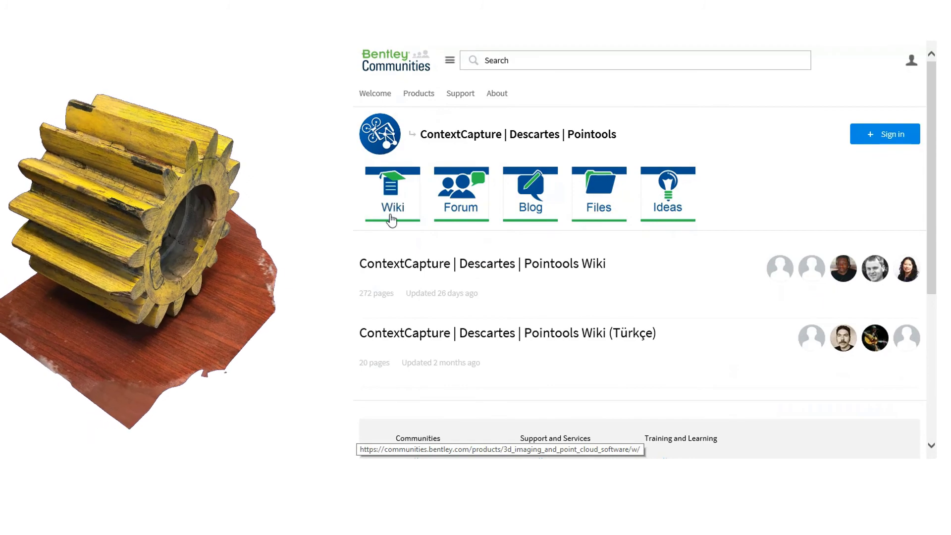